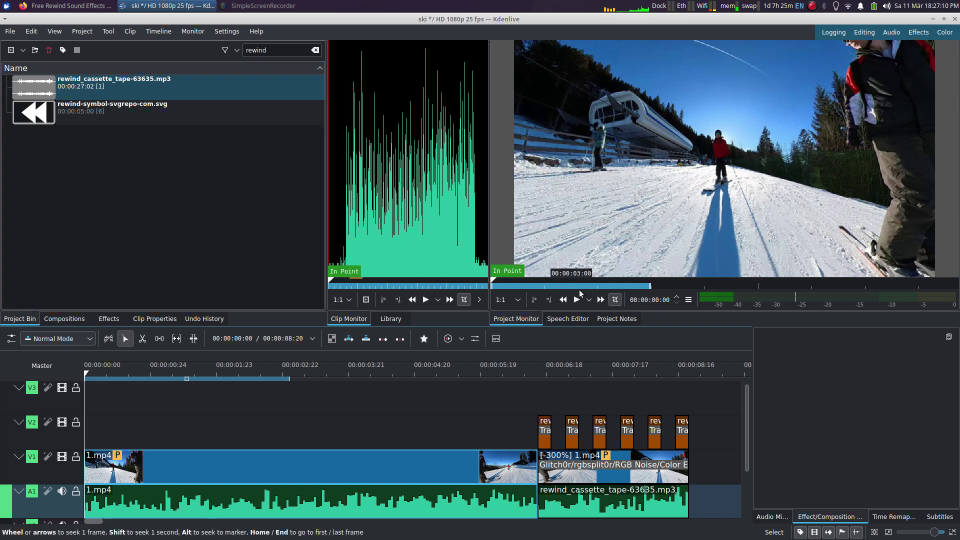
# Play the sequence and inspect the speed and reverse settings of the second 1.mp4 clip on V1
pyautogui.click(568, 255)
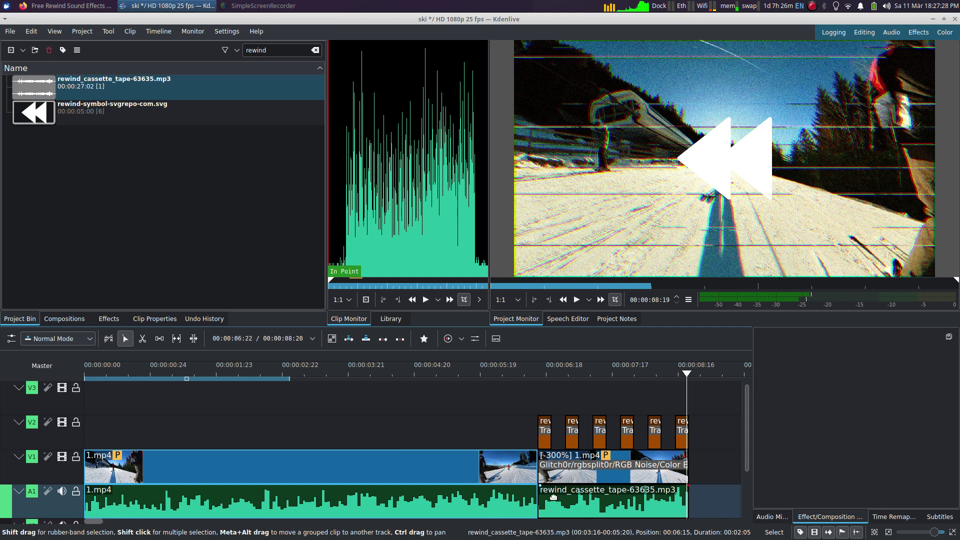
pyautogui.rightClick(607, 477)
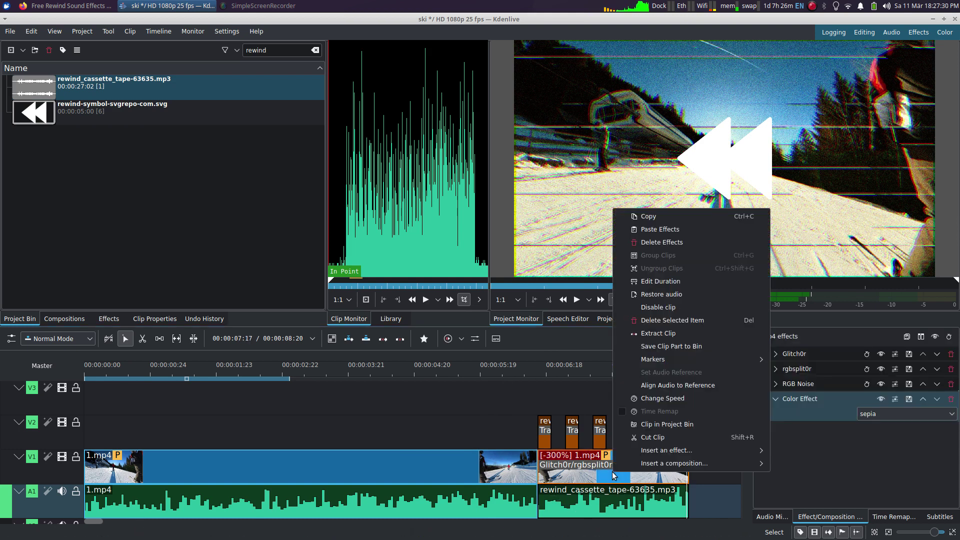
pyautogui.click(671, 398)
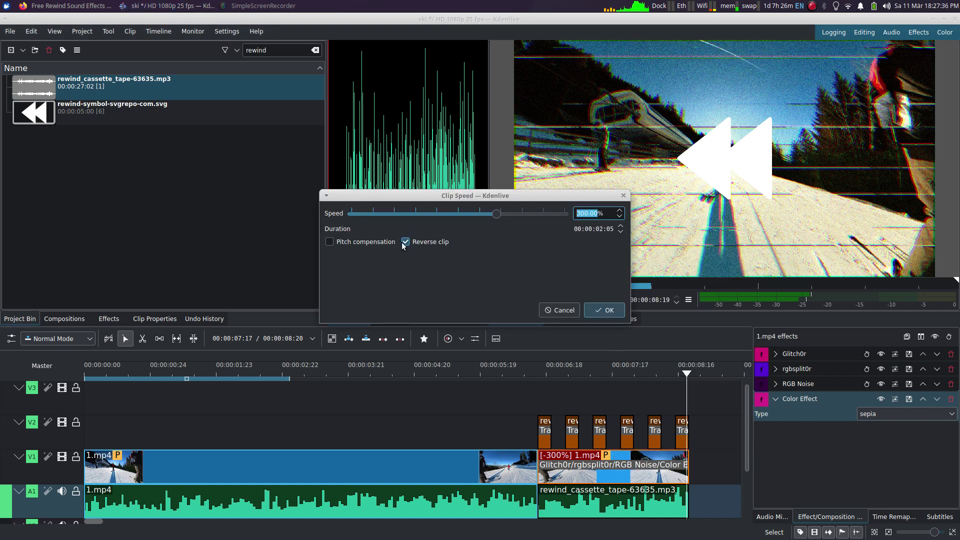
pyautogui.click(561, 310)
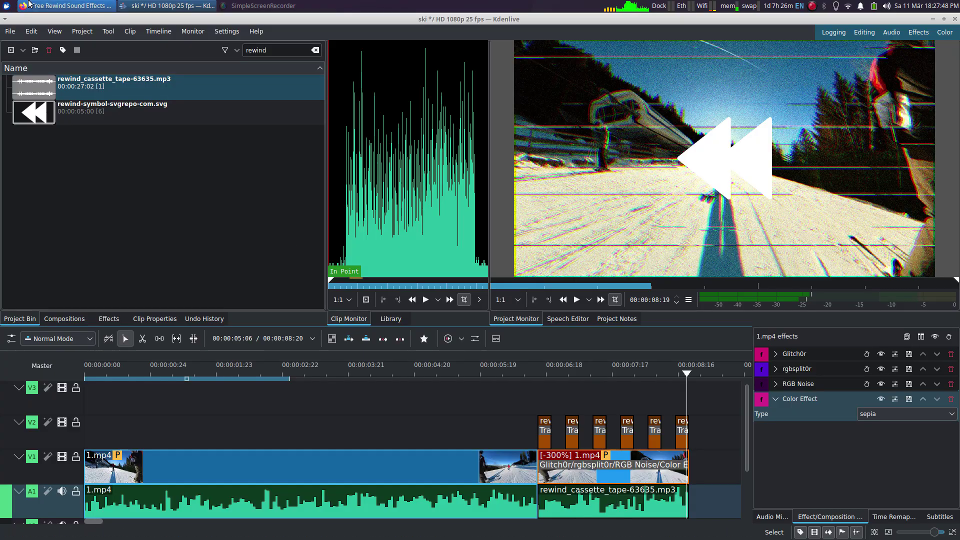
# Switch to Firefox to view the Pixabay rewind sound effects and return to the Kdenlive project
pyautogui.click(48, 5)
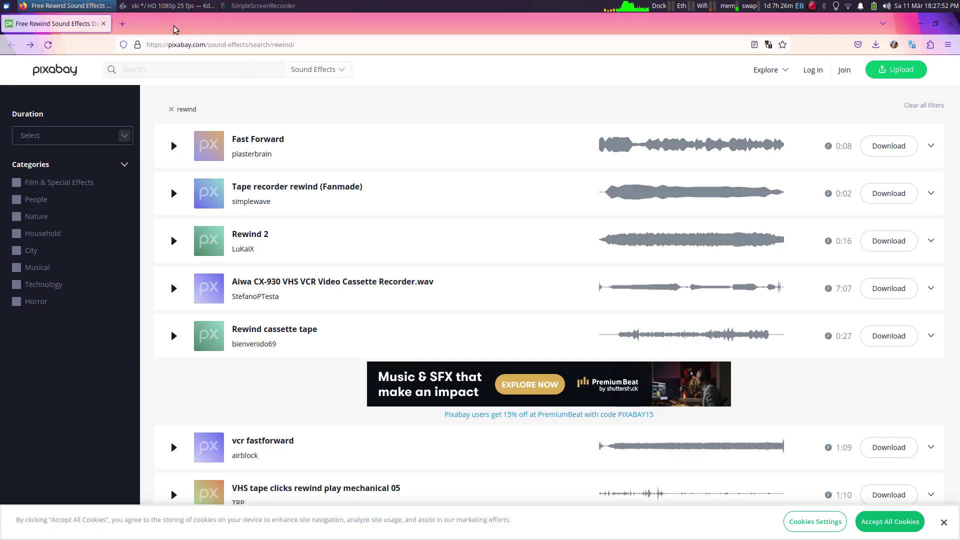
pyautogui.click(167, 5)
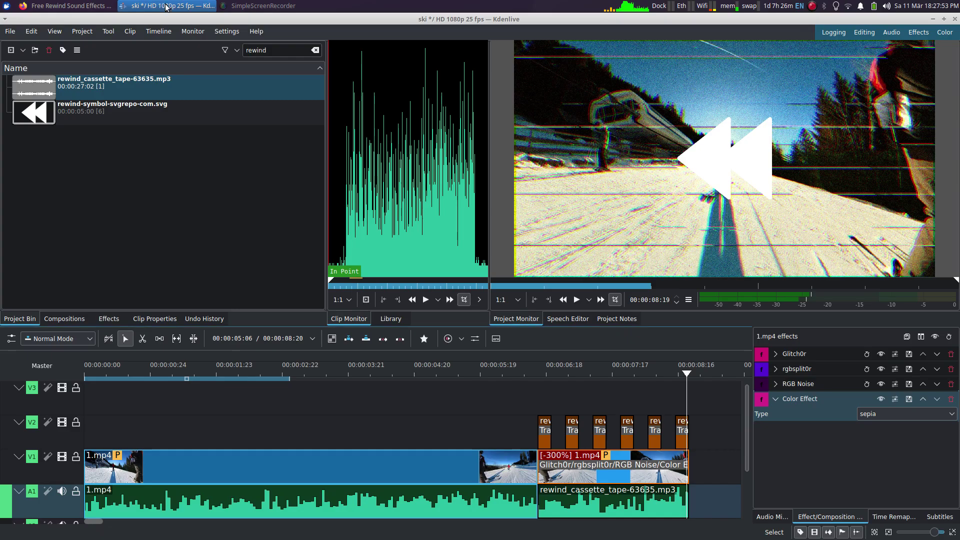
# Scrub across the first rewind symbol clip on V2 and inspect its duration
pyautogui.click(540, 398)
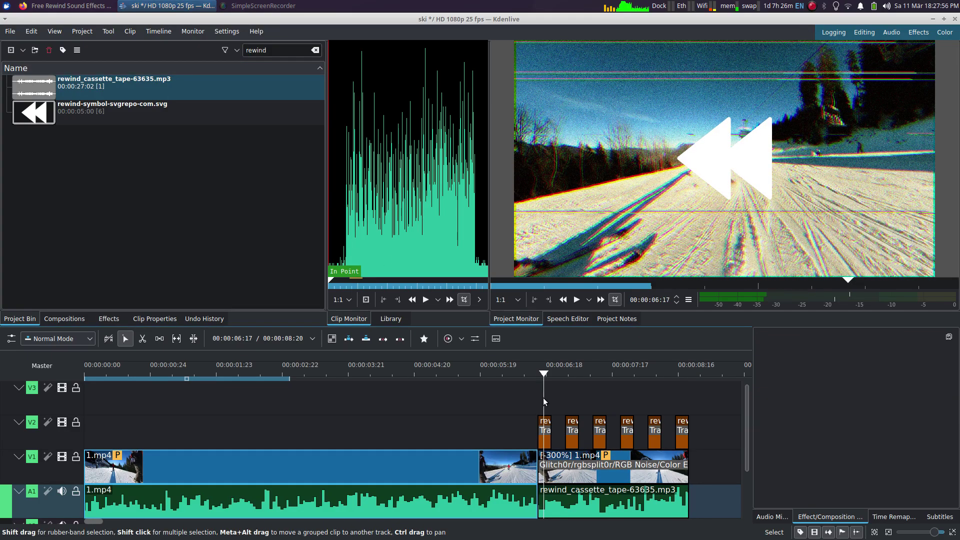
pyautogui.moveTo(541, 397); pyautogui.dragTo(552, 397)
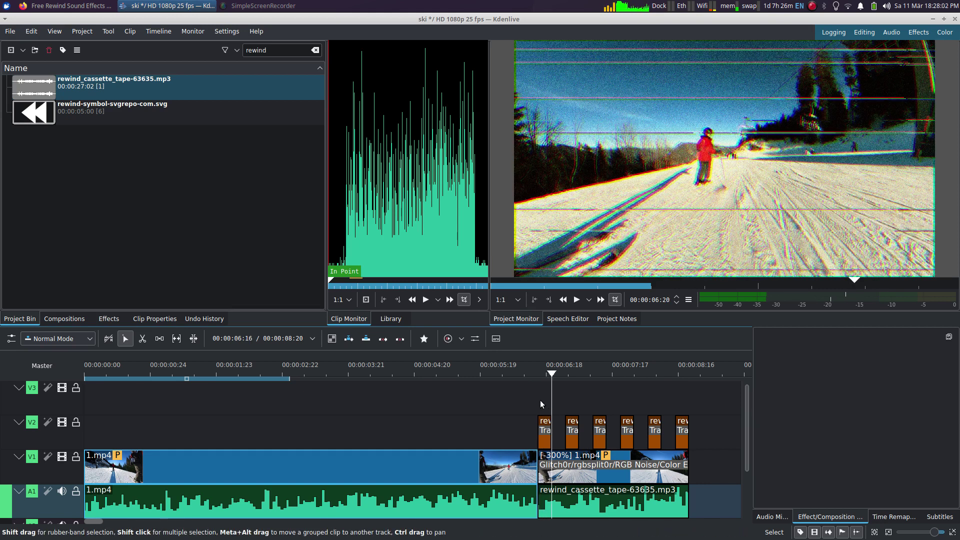
pyautogui.click(542, 399)
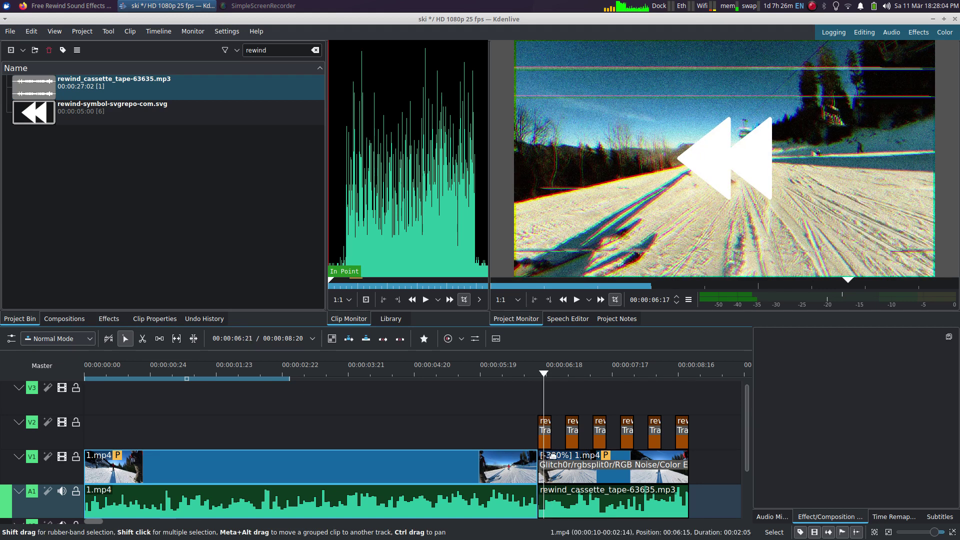
pyautogui.rightClick(546, 440)
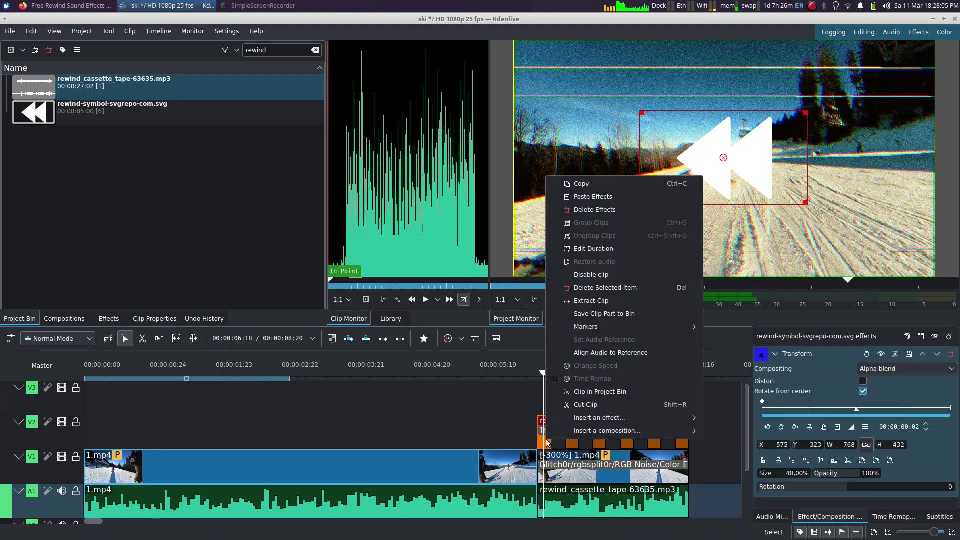
pyautogui.click(612, 248)
pyautogui.click(474, 278)
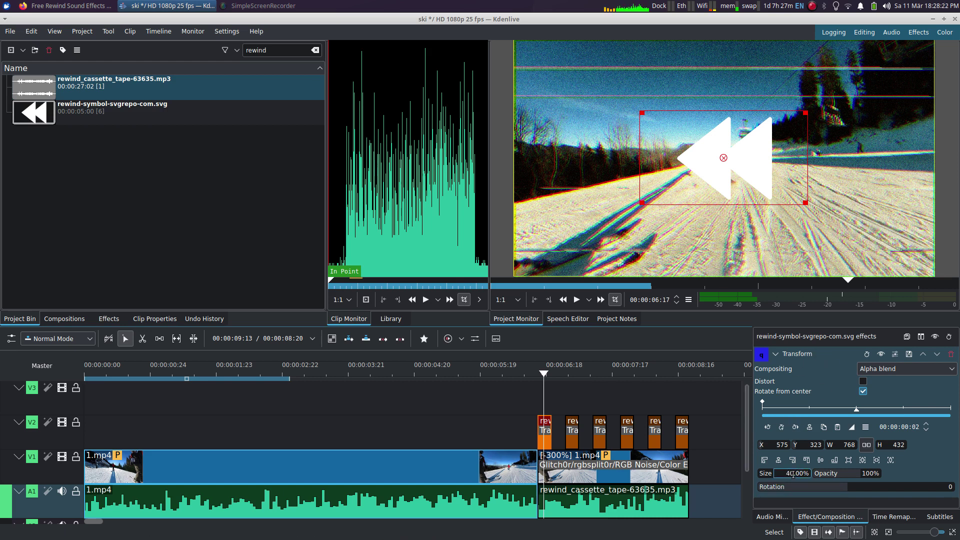
# Disable the rgbsplit0r, RGB Noise and Color Effect on the reversed 1.mp4 clip, keeping only Glitch0r active
pyautogui.moveTo(538, 397); pyautogui.dragTo(599, 403)
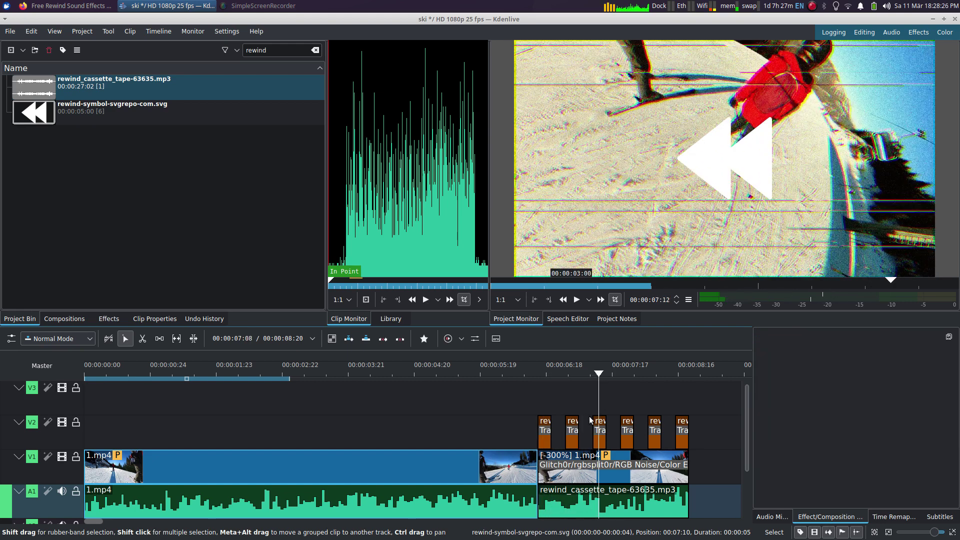
pyautogui.click(634, 476)
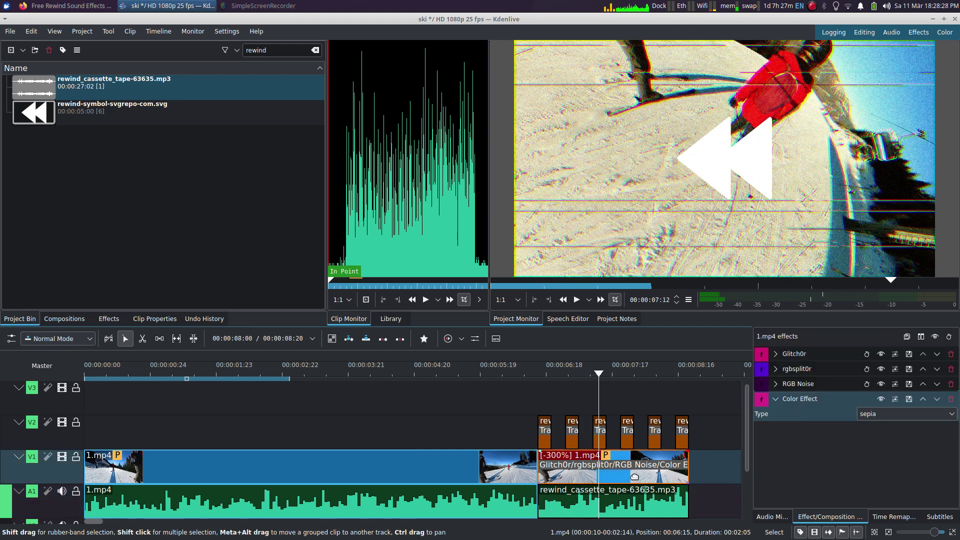
pyautogui.click(776, 400)
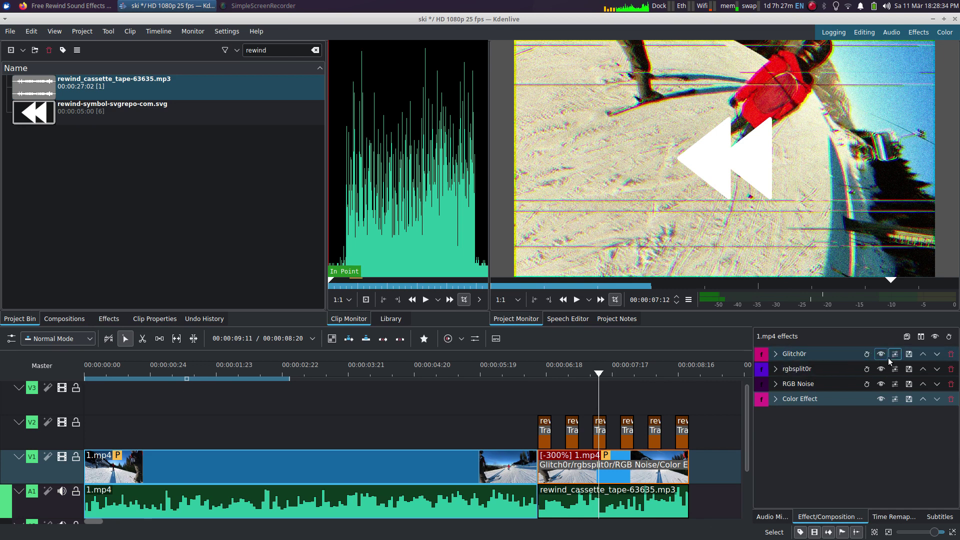
pyautogui.click(880, 368)
pyautogui.click(881, 384)
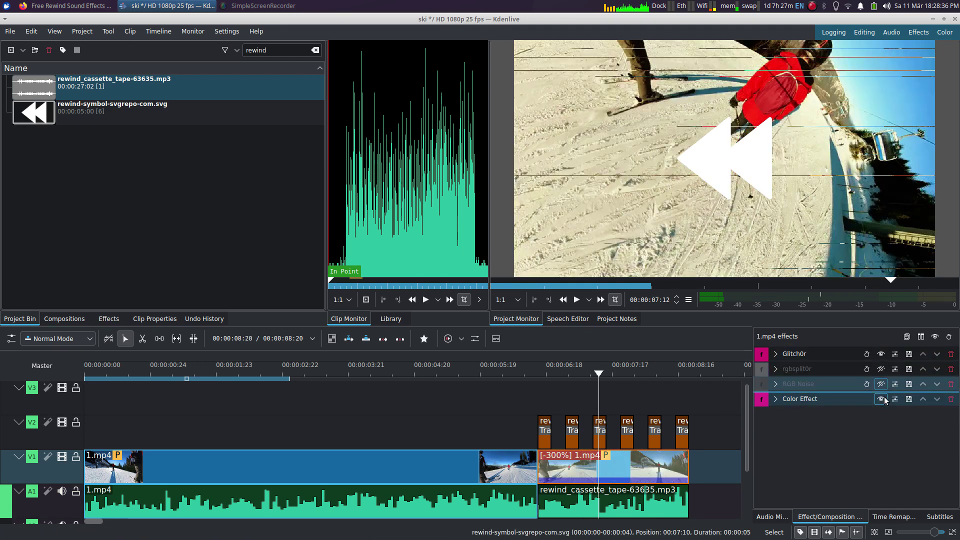
pyautogui.click(881, 399)
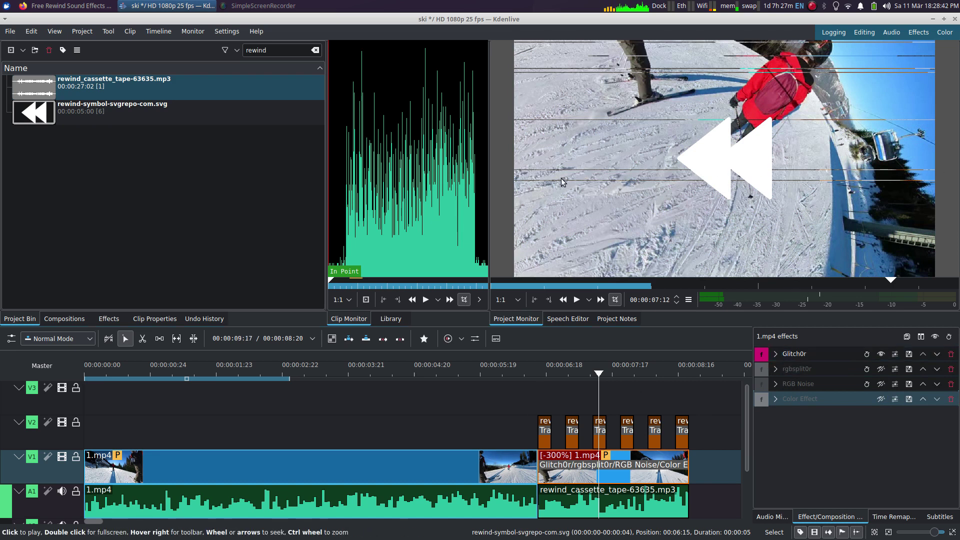
# Examine the Glitch0r parameters of the reversed clip at a frame showing the rewind symbol, including the block height
pyautogui.click(570, 395)
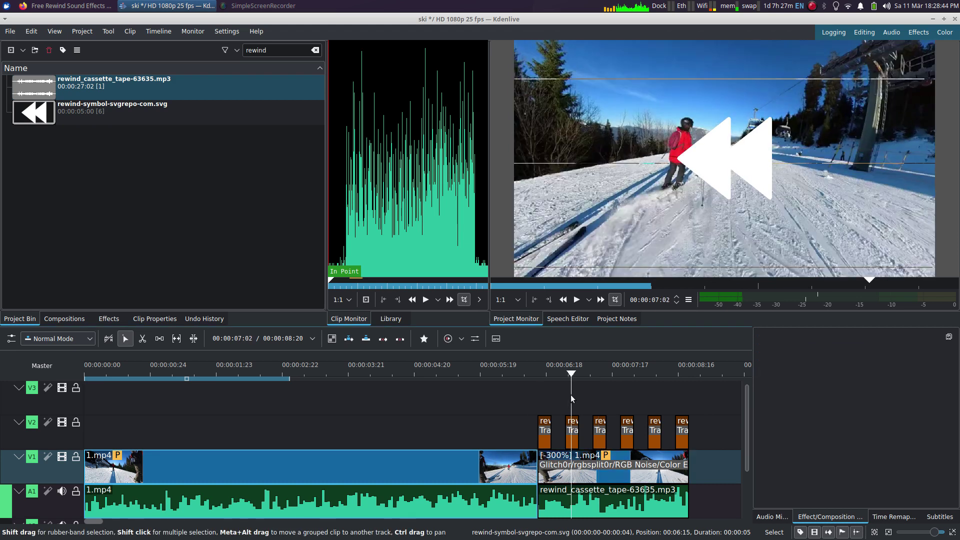
pyautogui.click(583, 481)
pyautogui.click(780, 355)
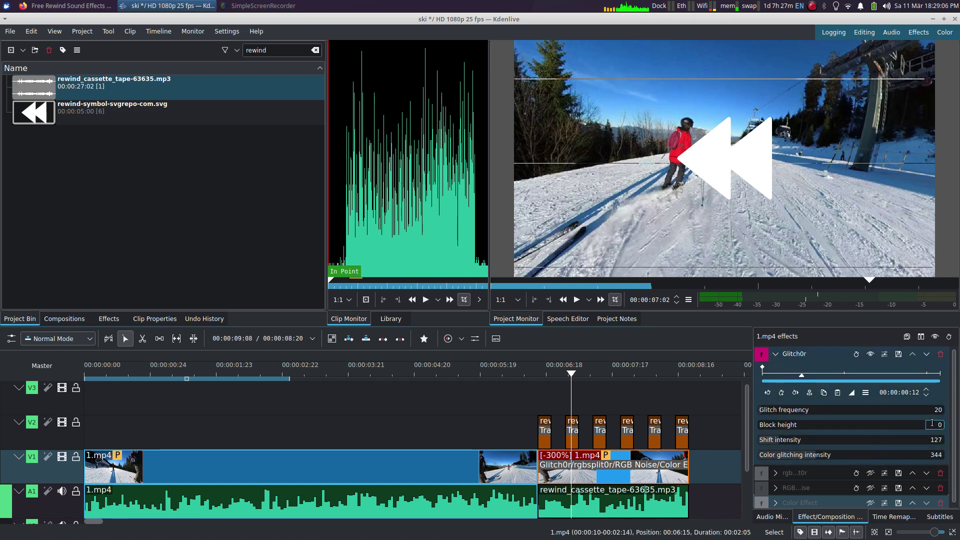
pyautogui.moveTo(933, 423); pyautogui.dragTo(932, 426)
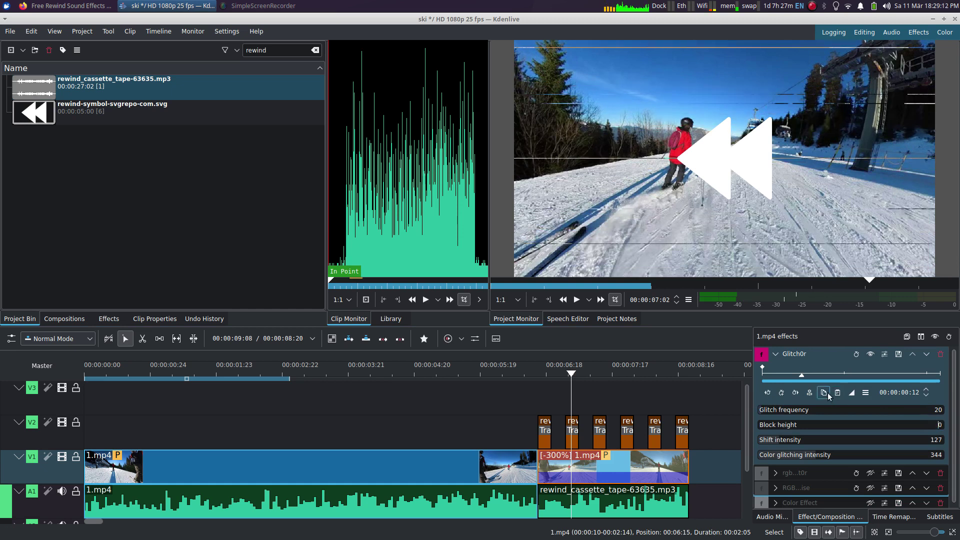
pyautogui.click(775, 354)
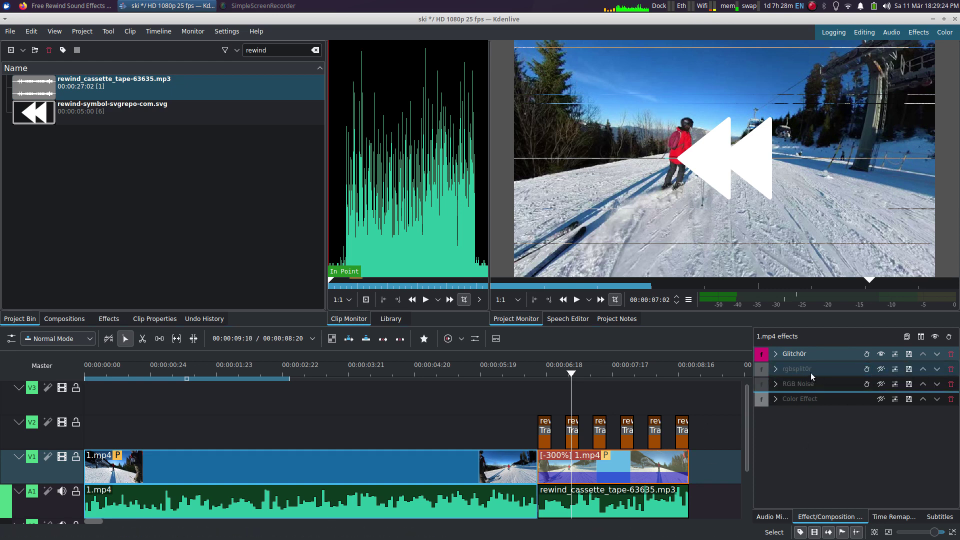
# Re-enable rgbsplit0r on the reversed clip, try stronger split distances and return the vertical and horizontal values to 0.54
pyautogui.click(880, 369)
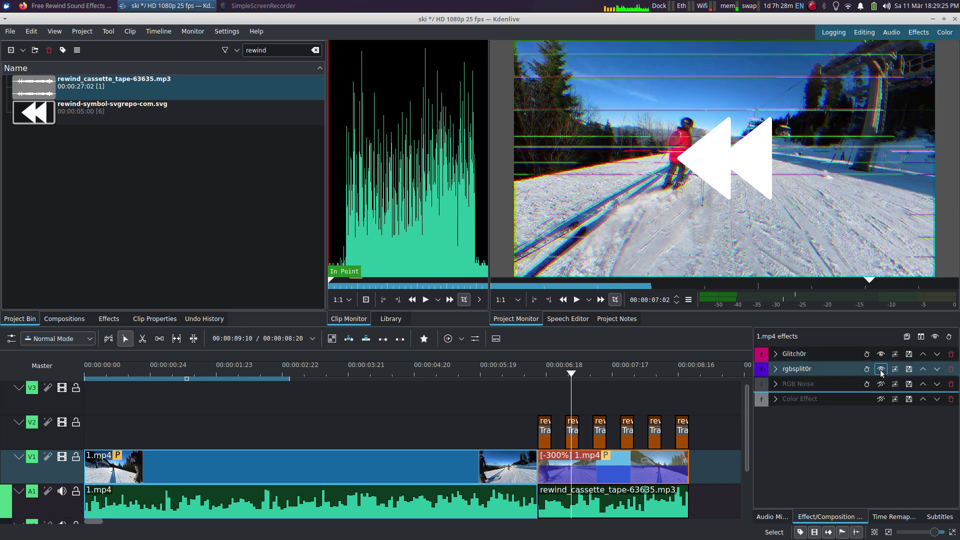
pyautogui.click(775, 370)
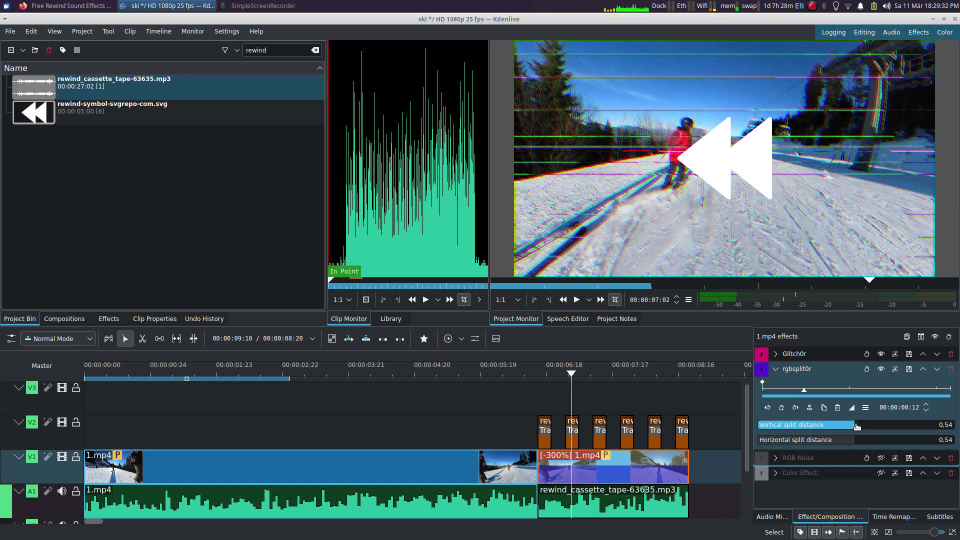
pyautogui.moveTo(857, 426); pyautogui.dragTo(896, 444)
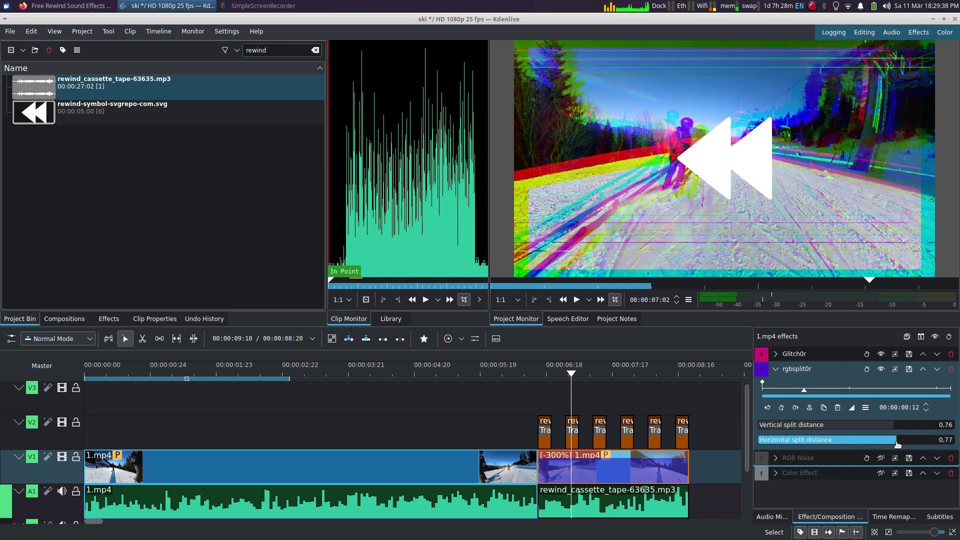
pyautogui.doubleClick(888, 442)
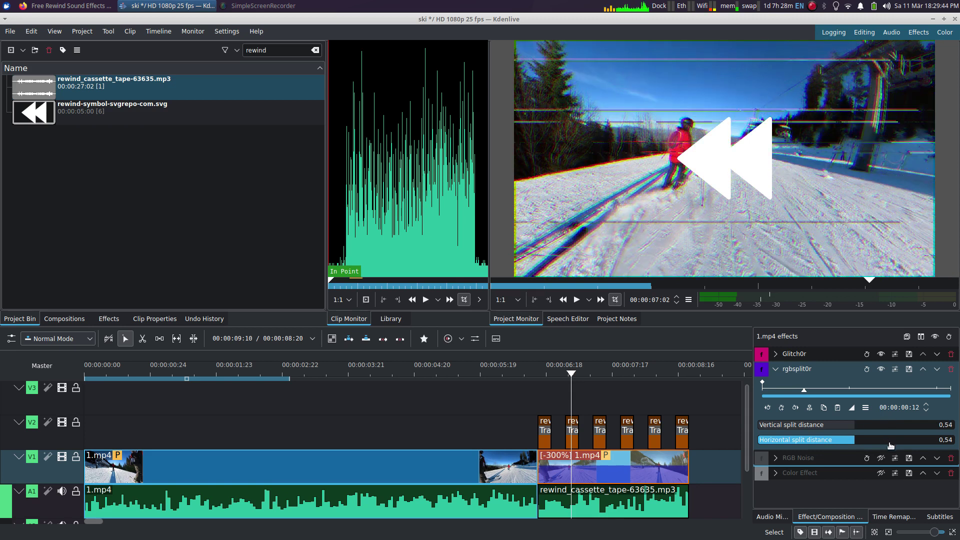
pyautogui.click(776, 370)
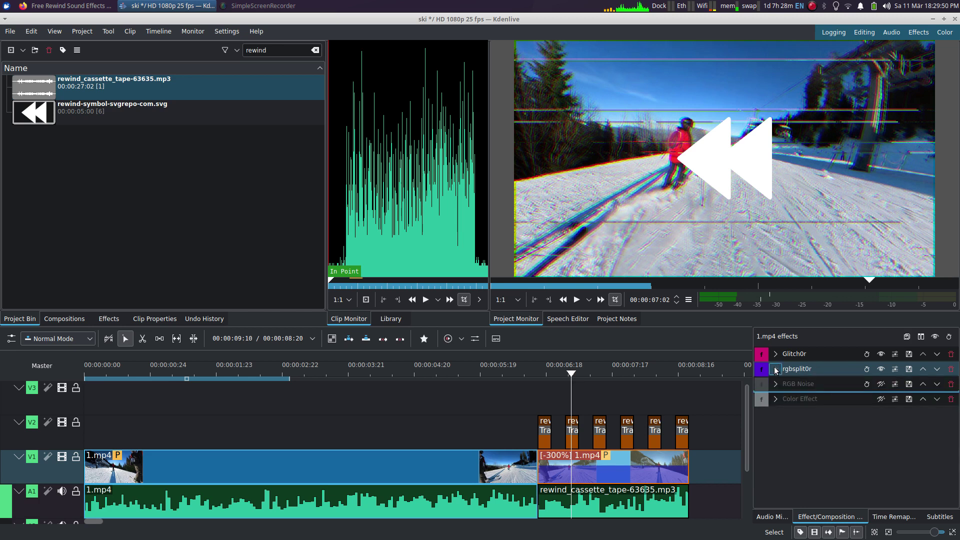
# Re-enable the RGB Noise effect on the reversed clip and try a noise level of 40
pyautogui.click(881, 383)
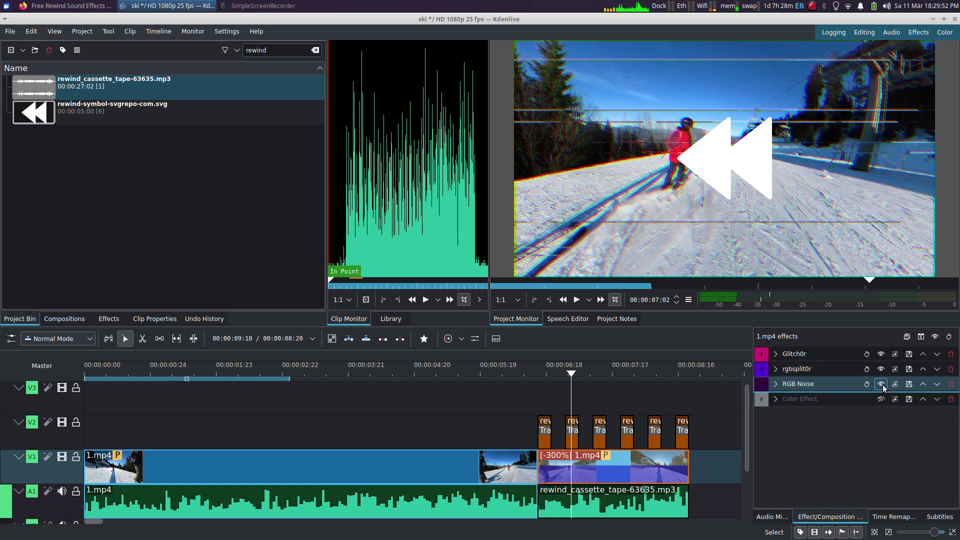
pyautogui.click(776, 384)
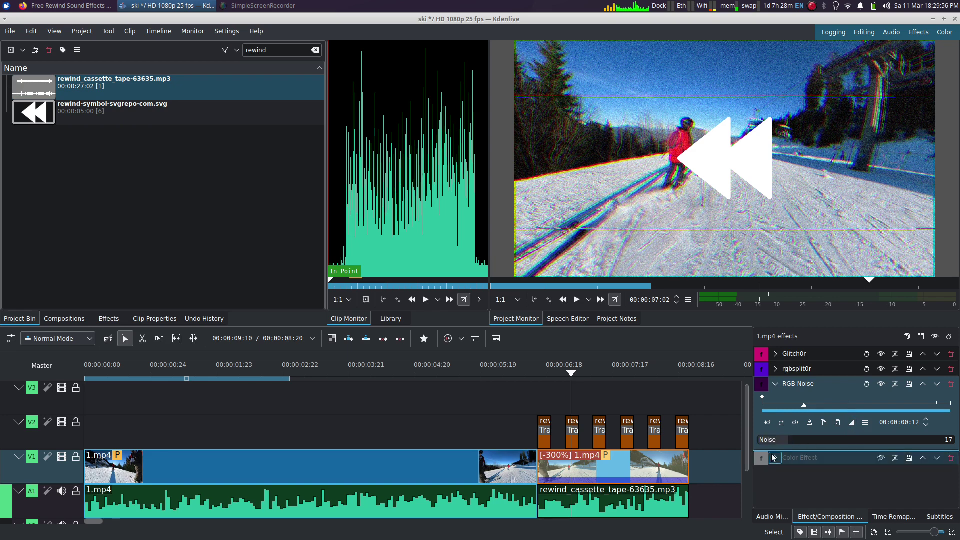
pyautogui.moveTo(797, 441)
pyautogui.mouseDown()
pyautogui.moveTo(850, 442)
pyautogui.moveTo(805, 442)
pyautogui.mouseUp()
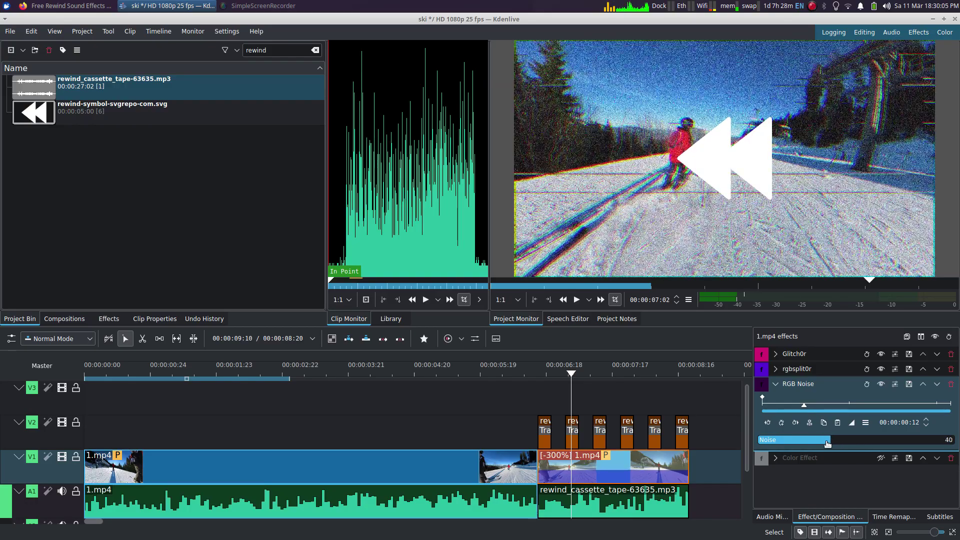
pyautogui.click(775, 384)
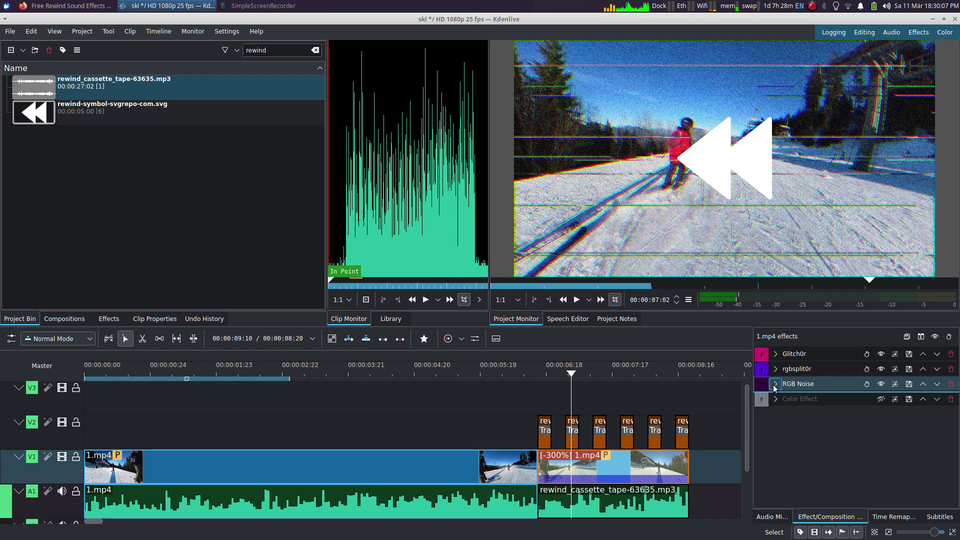
# Re-enable the Color Effect on the reversed clip with sepia as its type
pyautogui.click(775, 399)
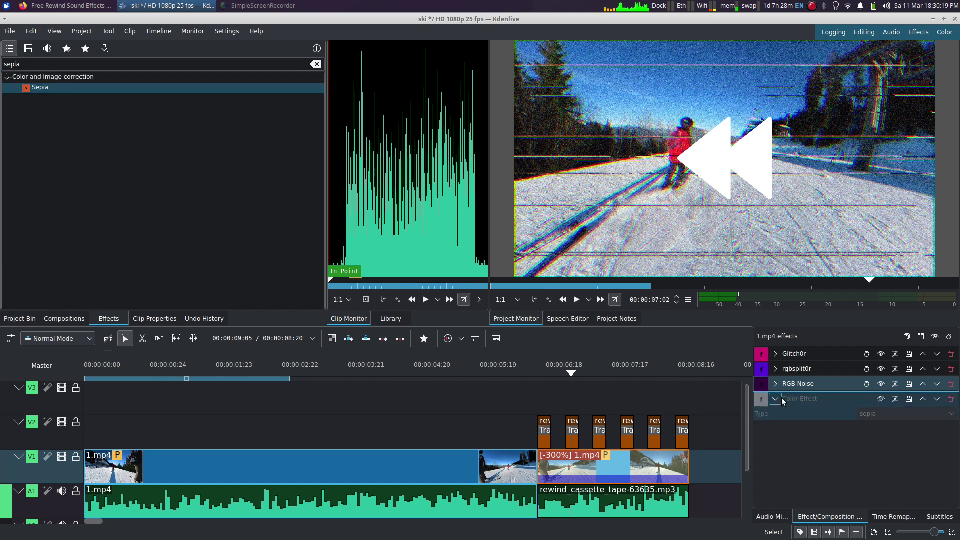
pyautogui.click(881, 399)
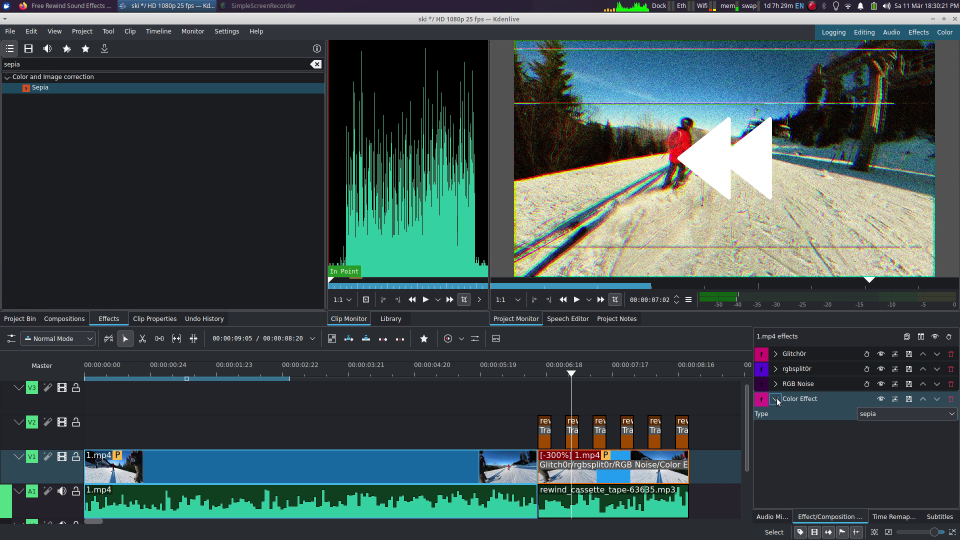
pyautogui.click(873, 414)
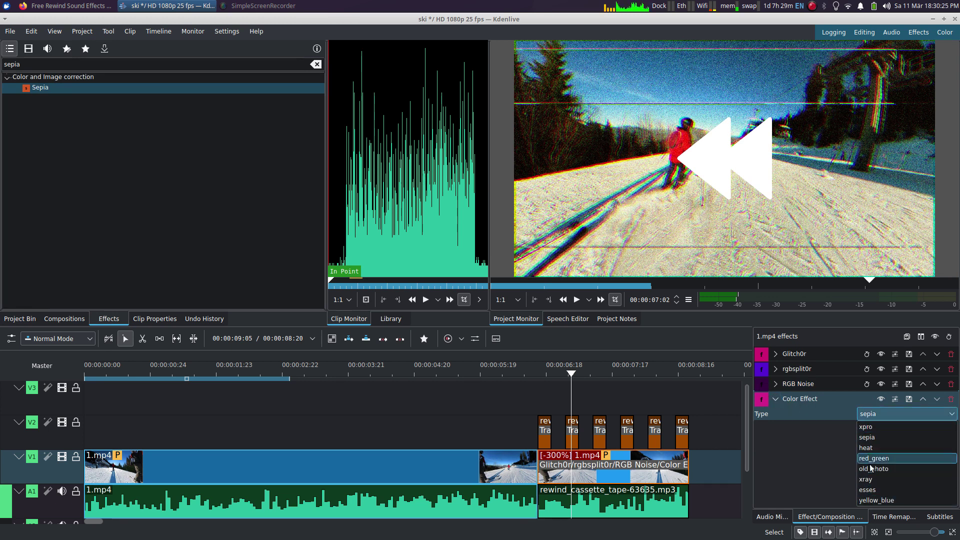
pyautogui.click(877, 439)
# Try the old_photo type in the reversed clip's Color Effect and switch it back to sepia
pyautogui.click(880, 413)
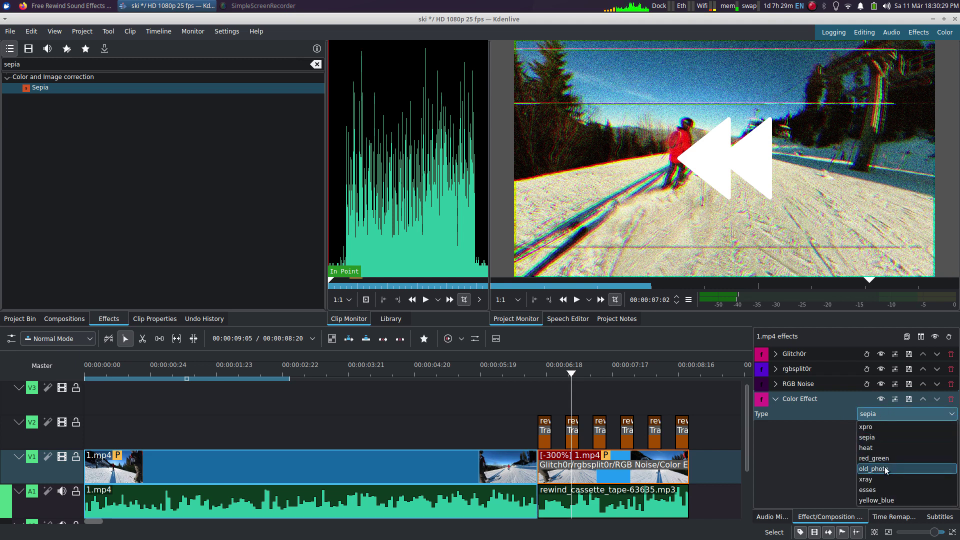
pyautogui.click(884, 468)
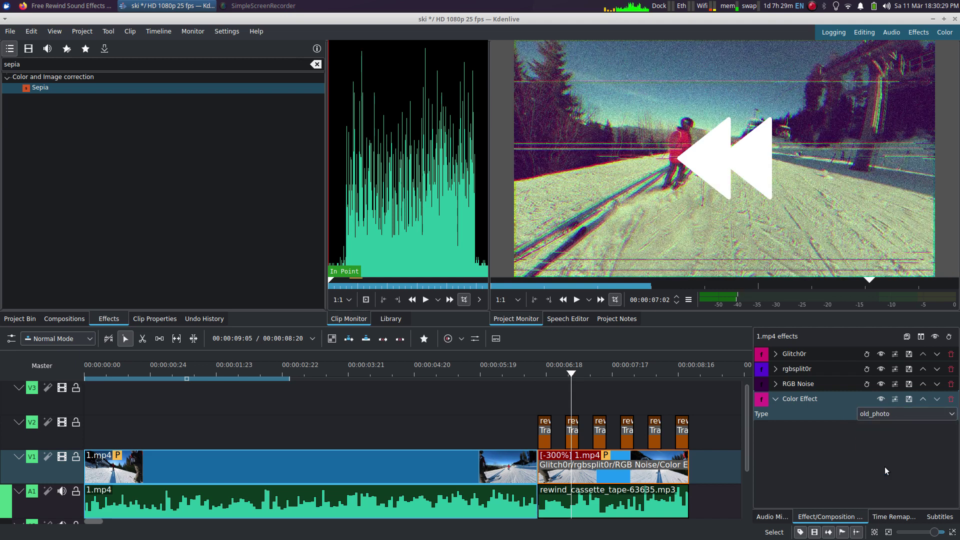
pyautogui.click(878, 417)
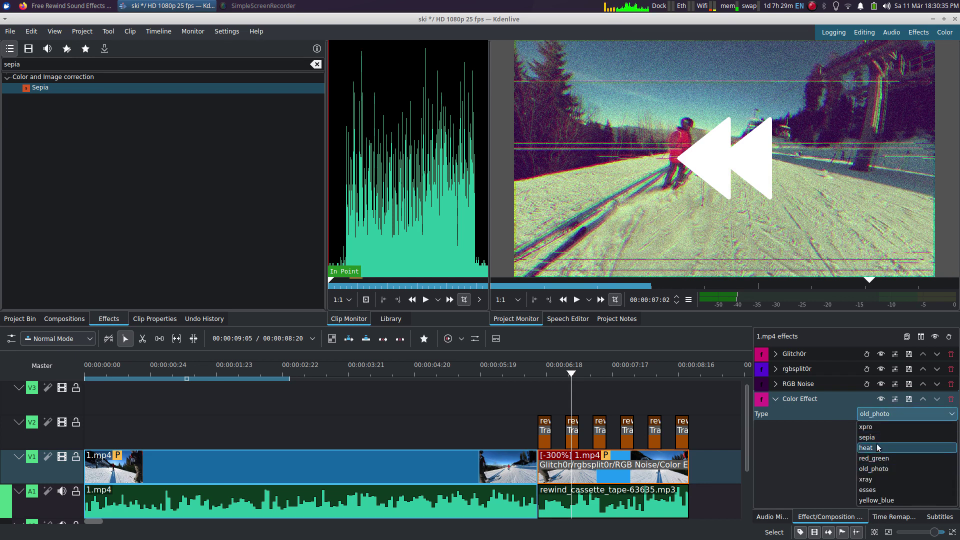
pyautogui.click(874, 437)
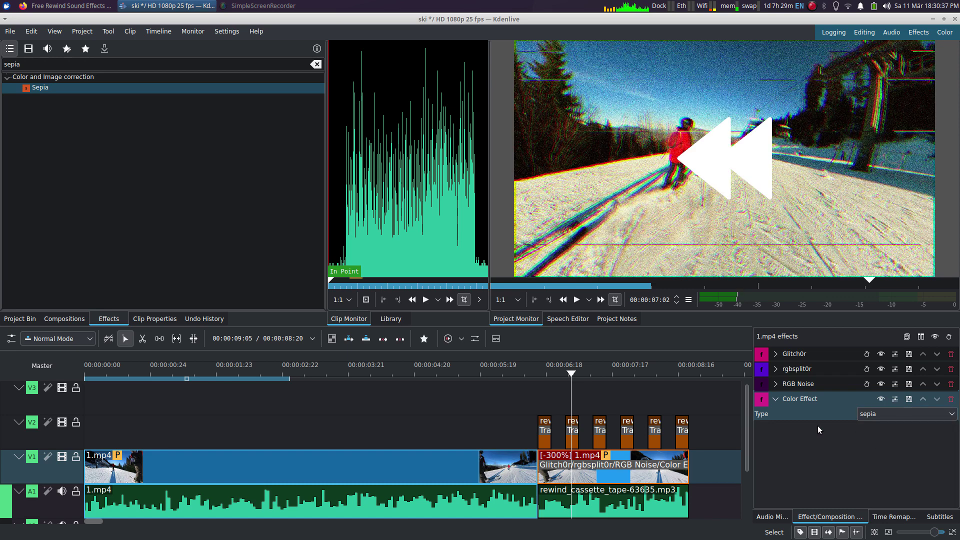
# Play the transition from the normal clip into the rewind section, starting at about 00:00:05:19
pyautogui.click(565, 398)
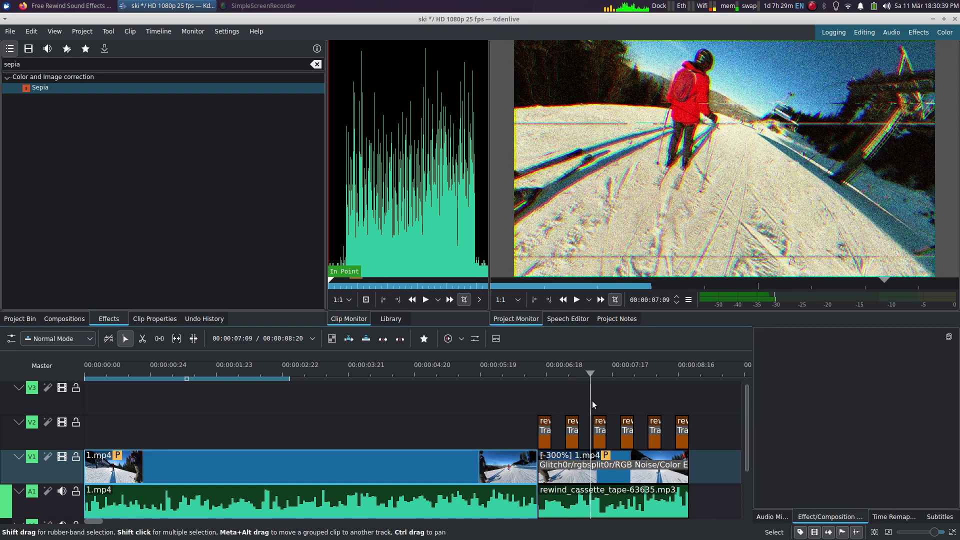
pyautogui.moveTo(568, 403); pyautogui.dragTo(481, 413)
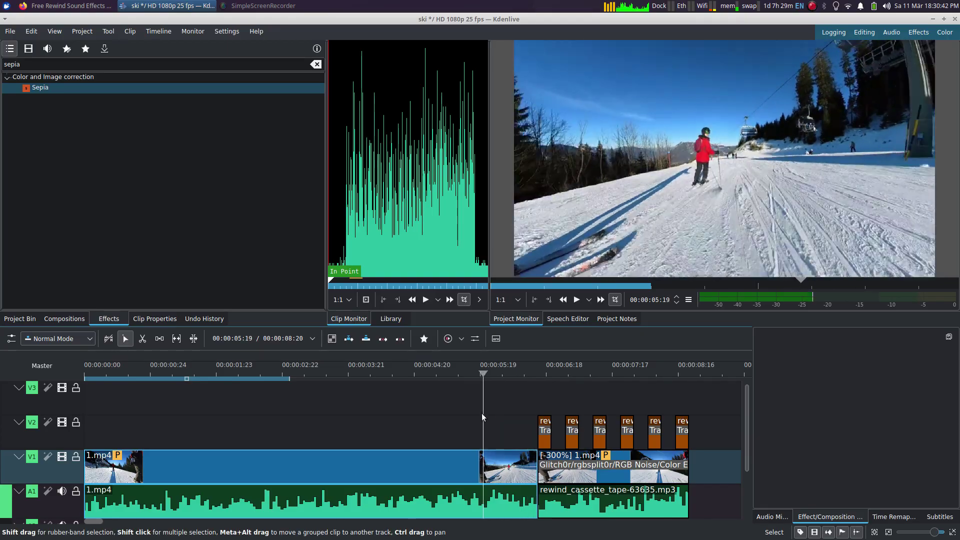
pyautogui.click(577, 300)
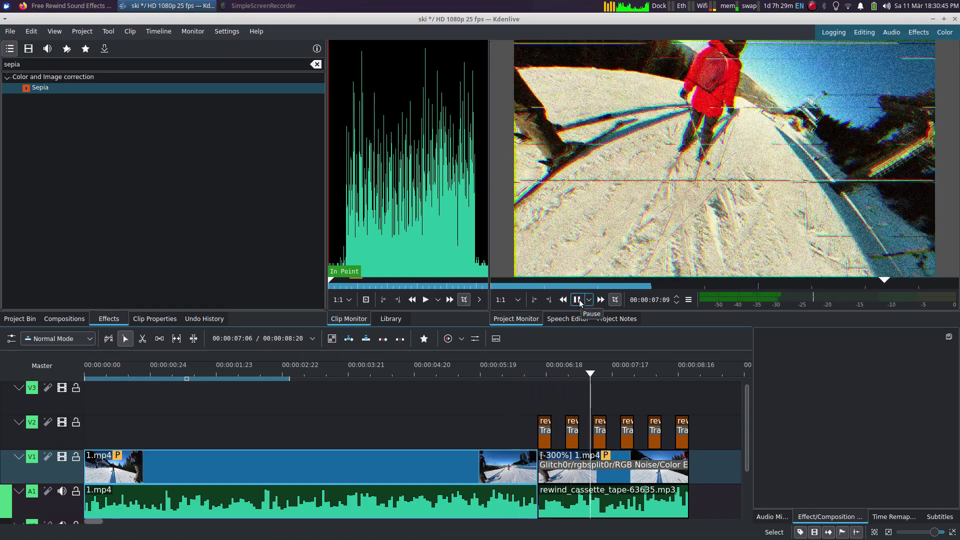